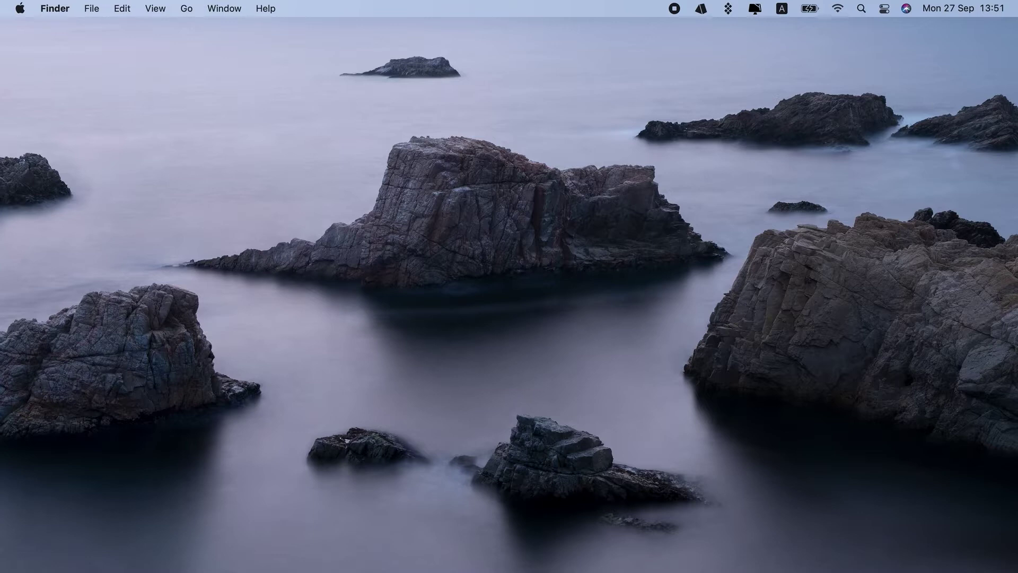
- Tile the Chrome New Tab window to the left half, then exit split view
click(785, 561)
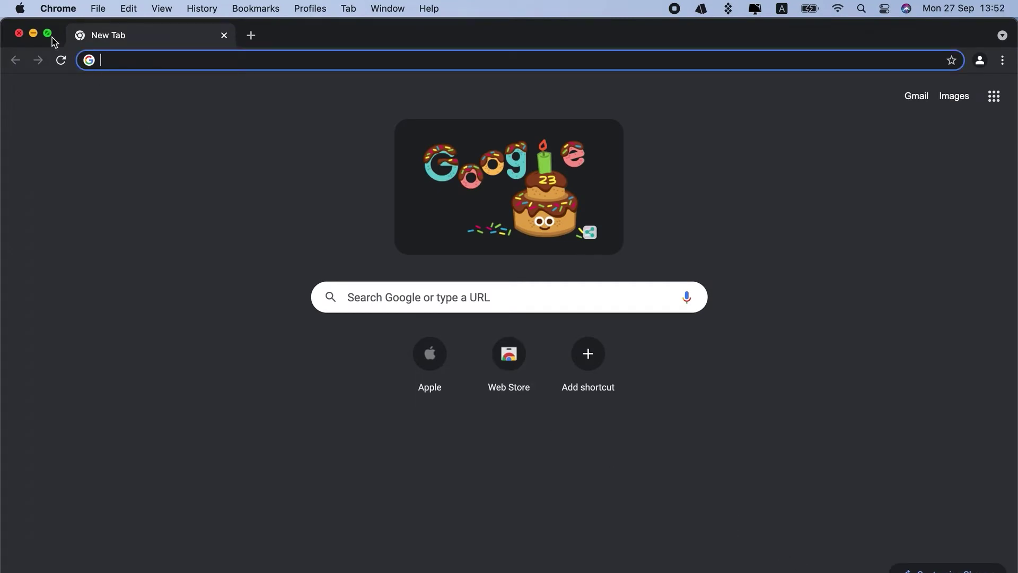
mouse_move(47, 33)
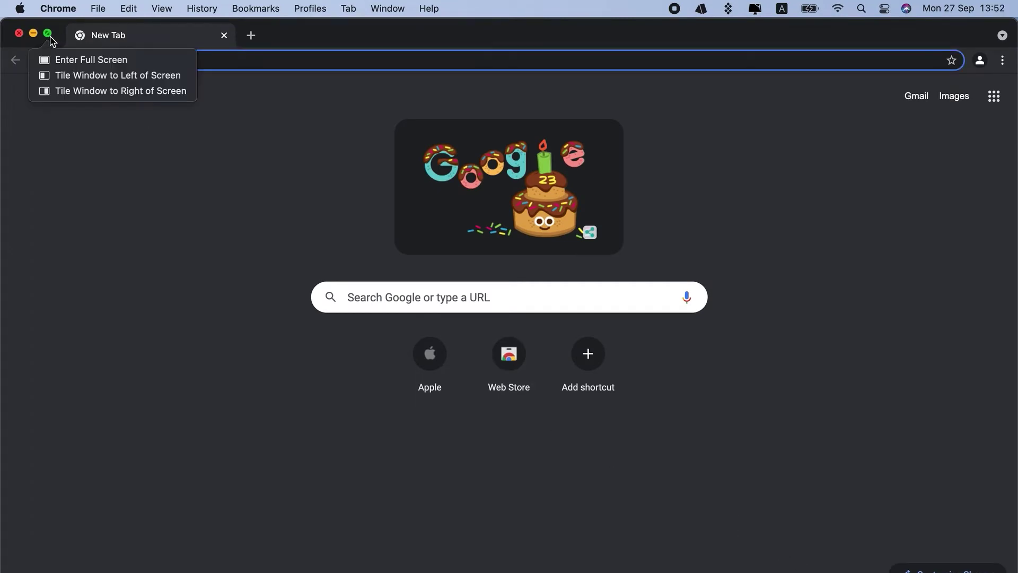
click(141, 77)
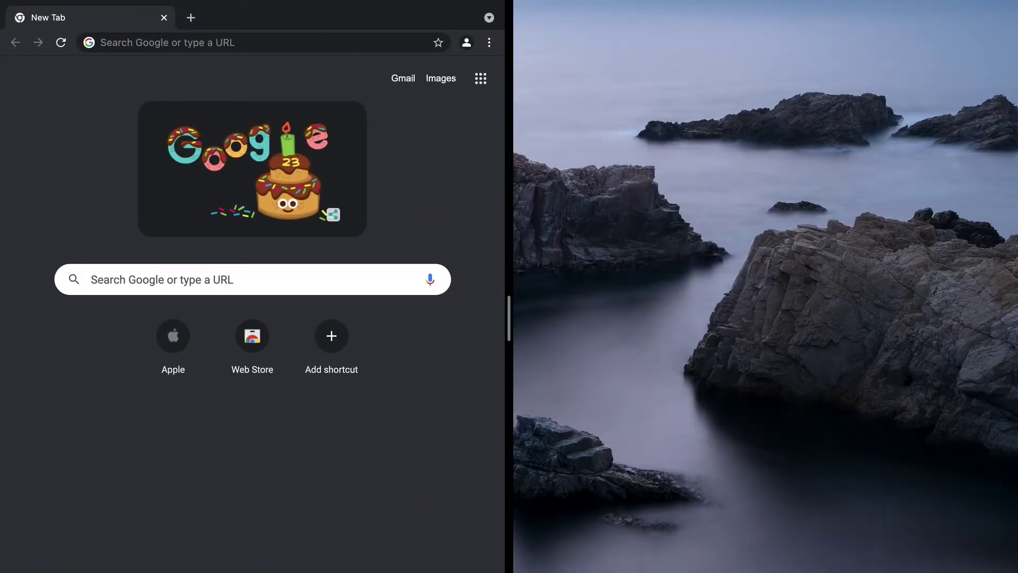
click(779, 564)
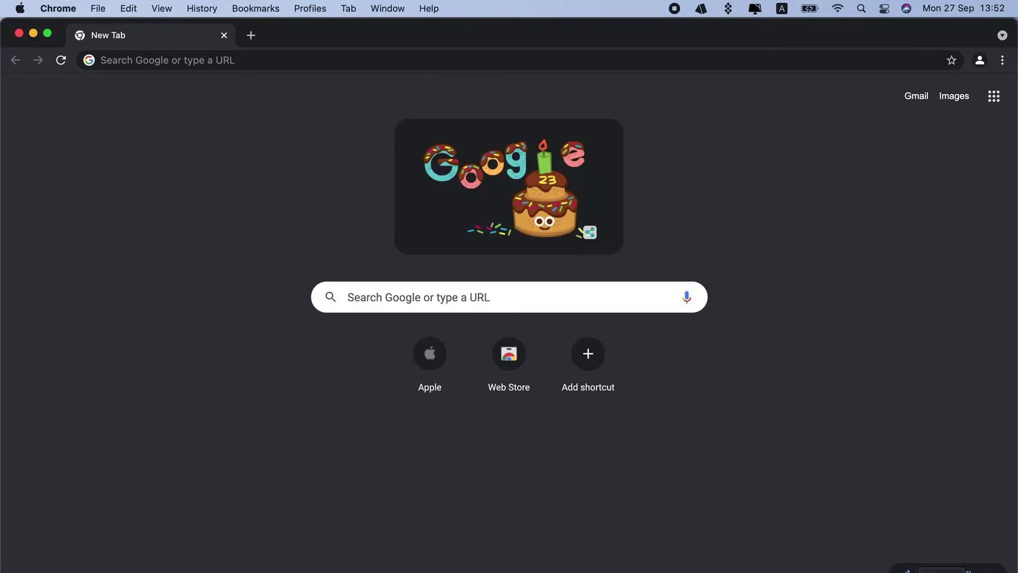
- Tile Notes to the right half with Chrome filling the left half
key(super+Tab)
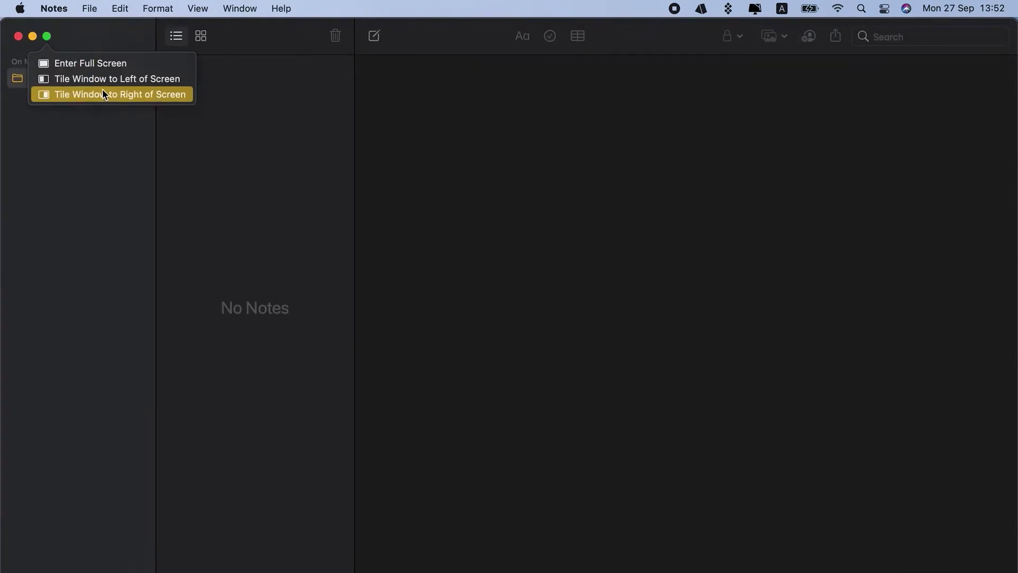
click(107, 95)
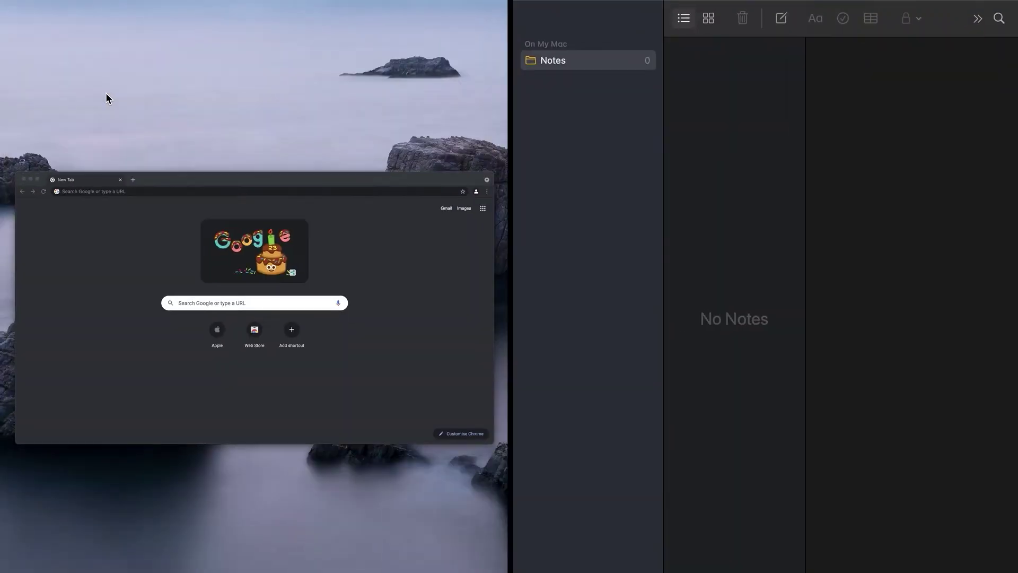
click(102, 219)
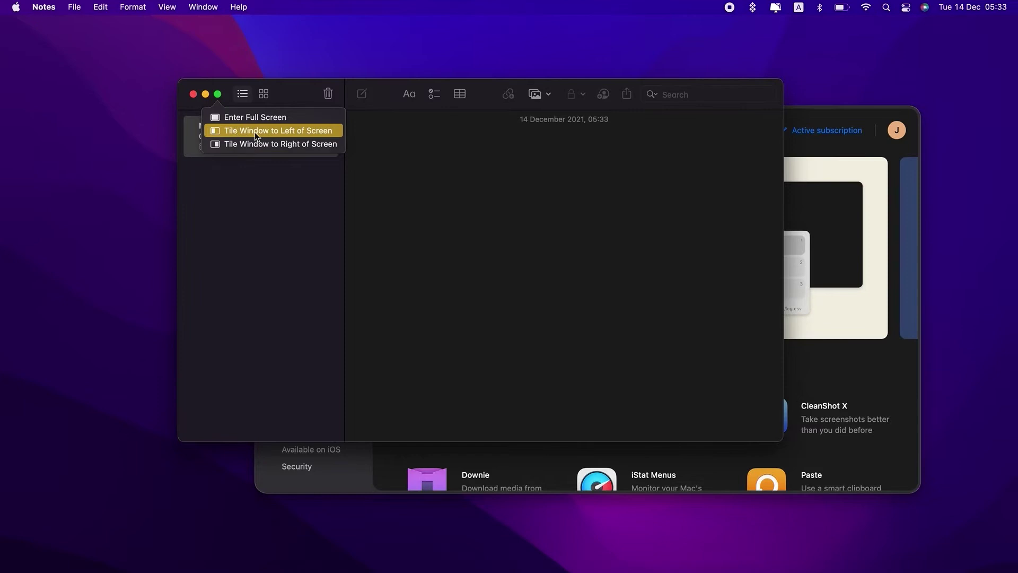
- Split the screen with a new Notes note on the left and Setapp on the right
click(280, 131)
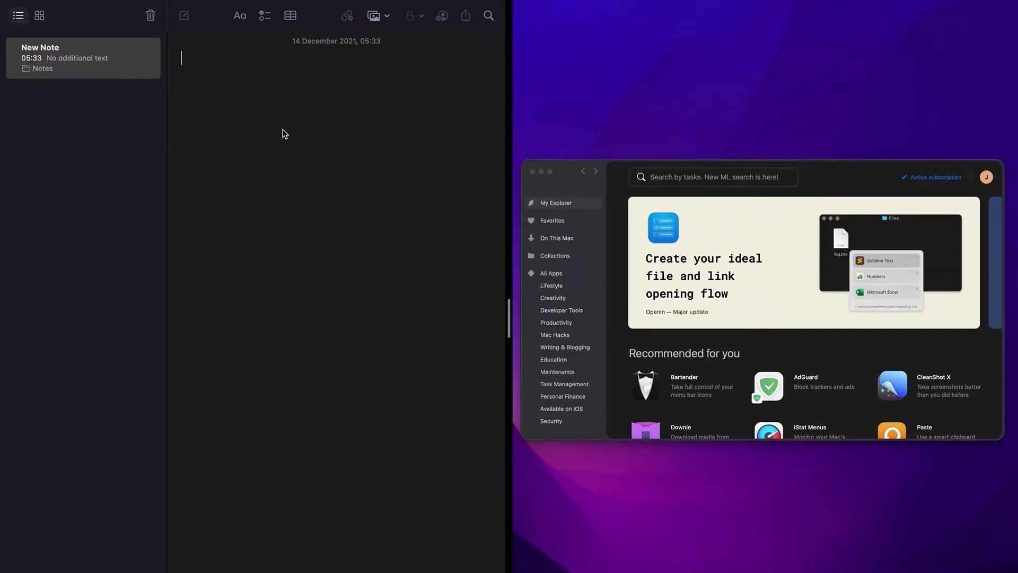
click(589, 251)
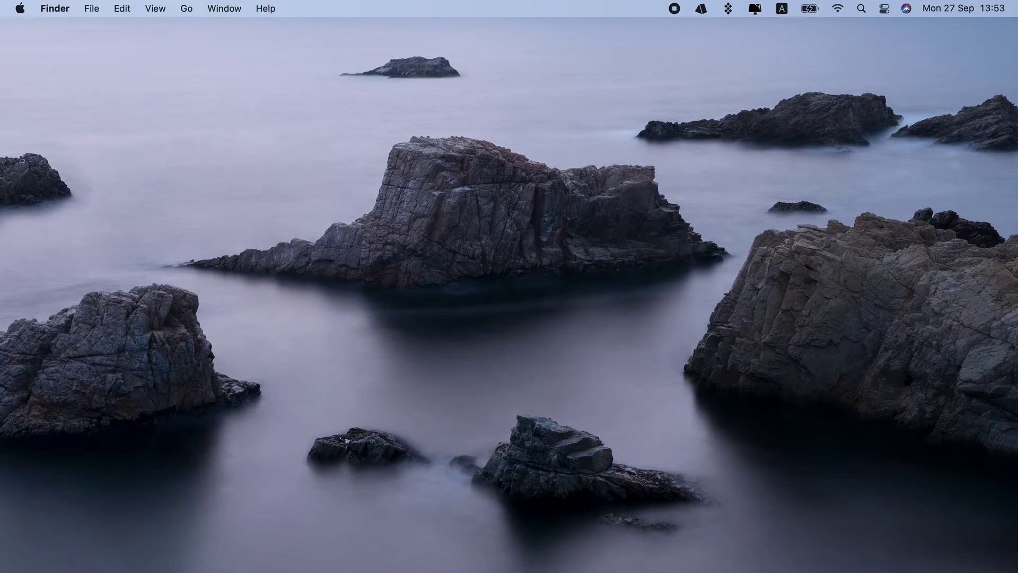
- Open Setapp from the Dock and search for 'organize app window'
click(811, 571)
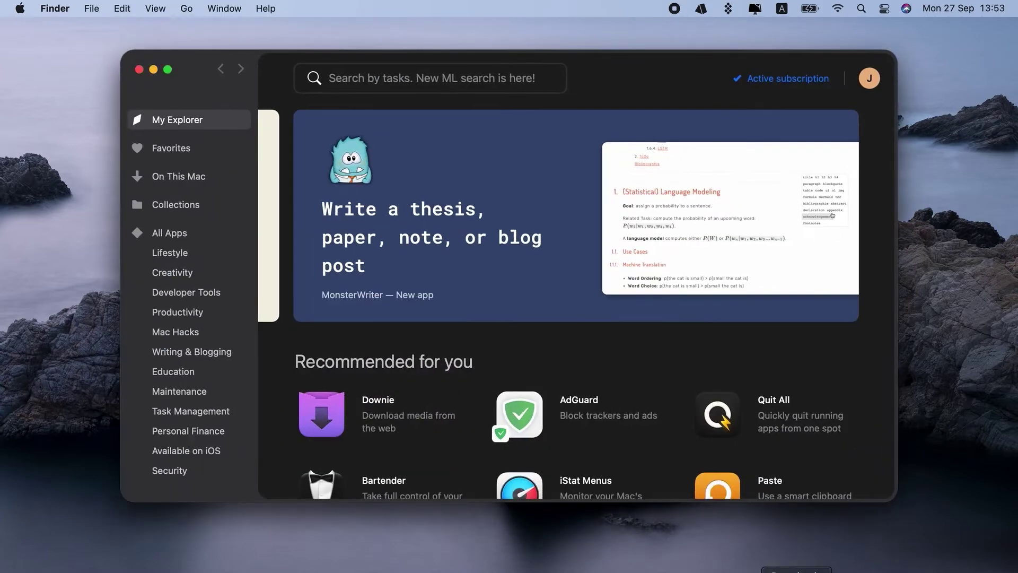
click(390, 75)
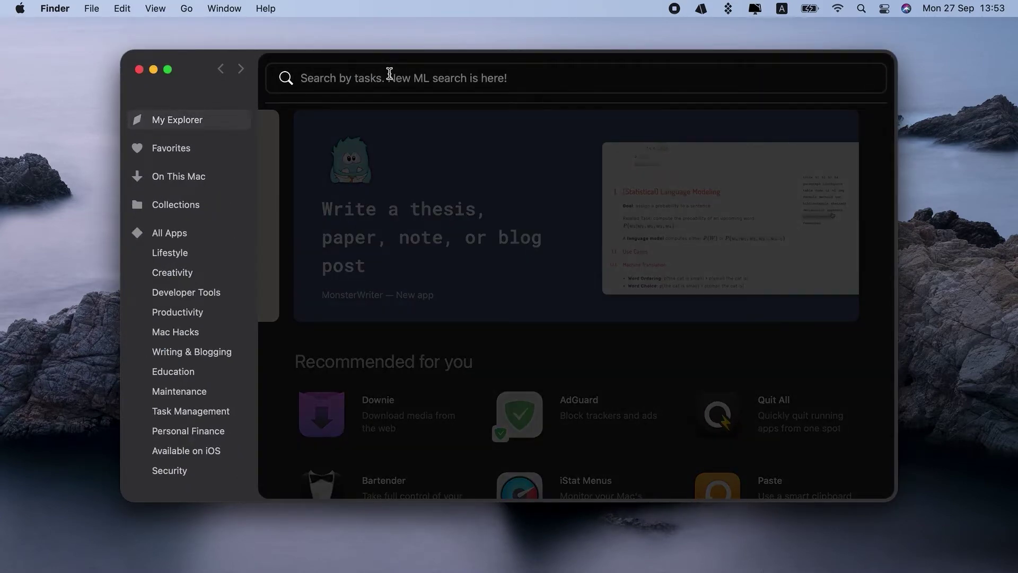
text(org)
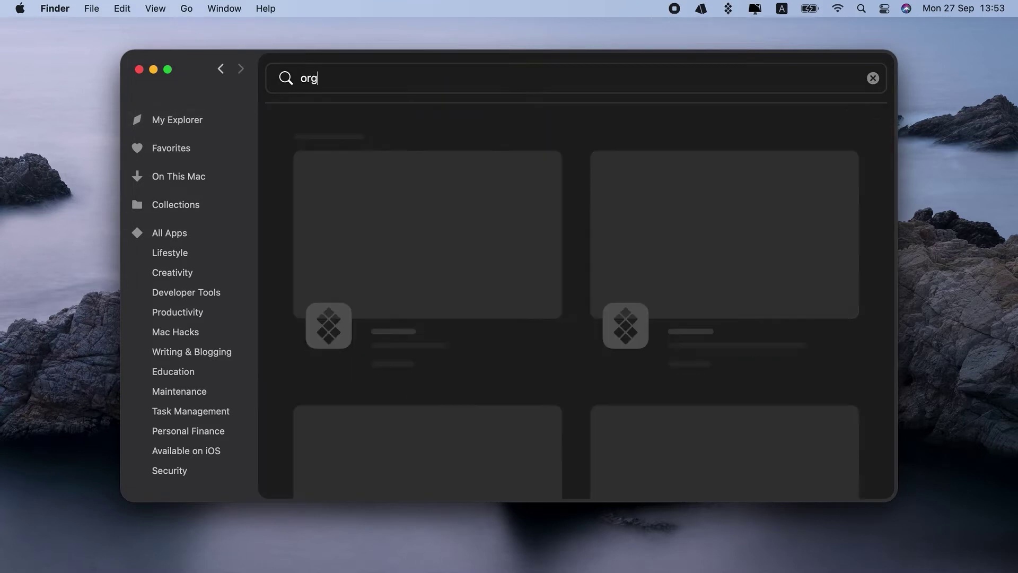
text(anize)
text( app )
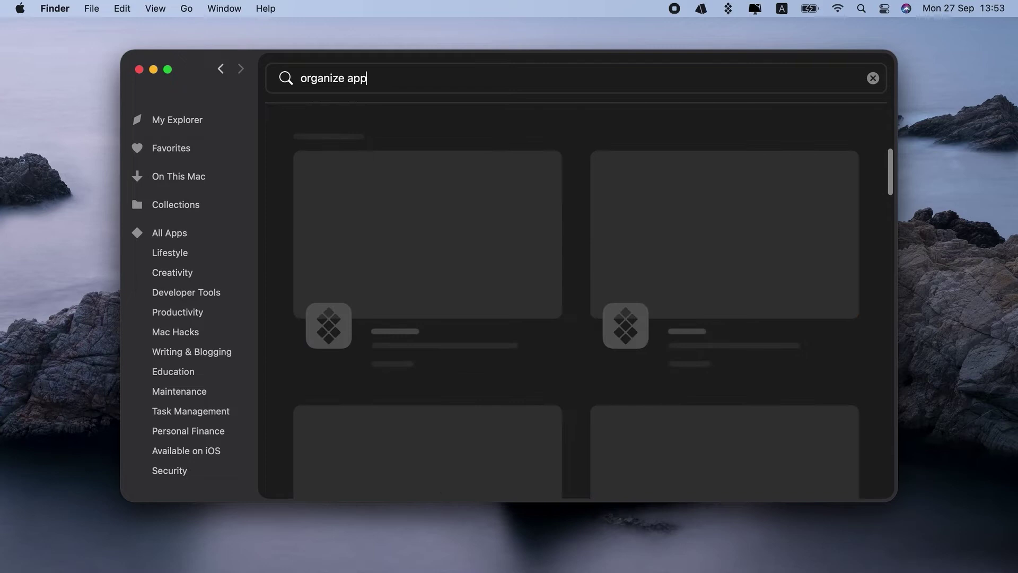
text(wi)
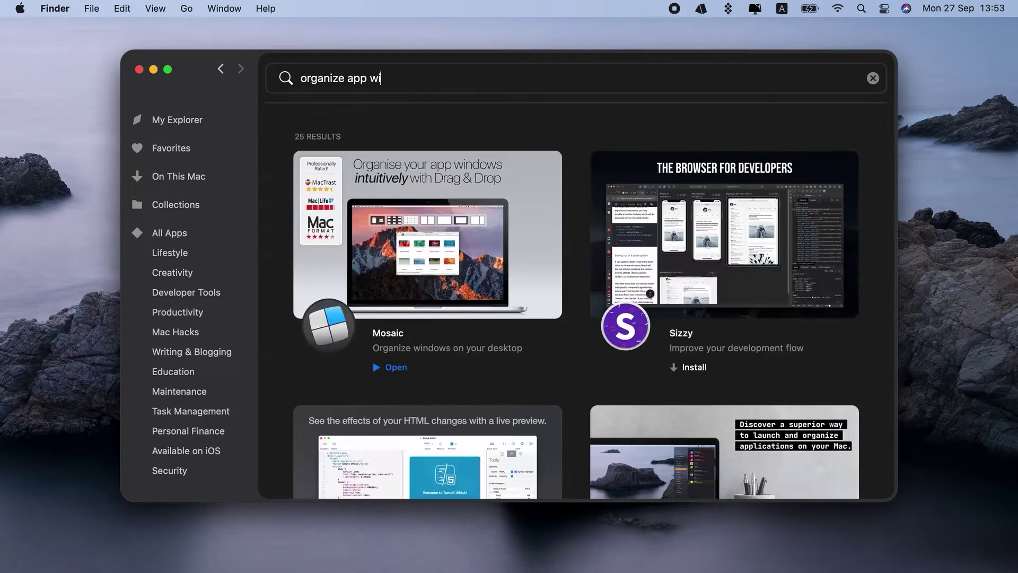
text(ndow)
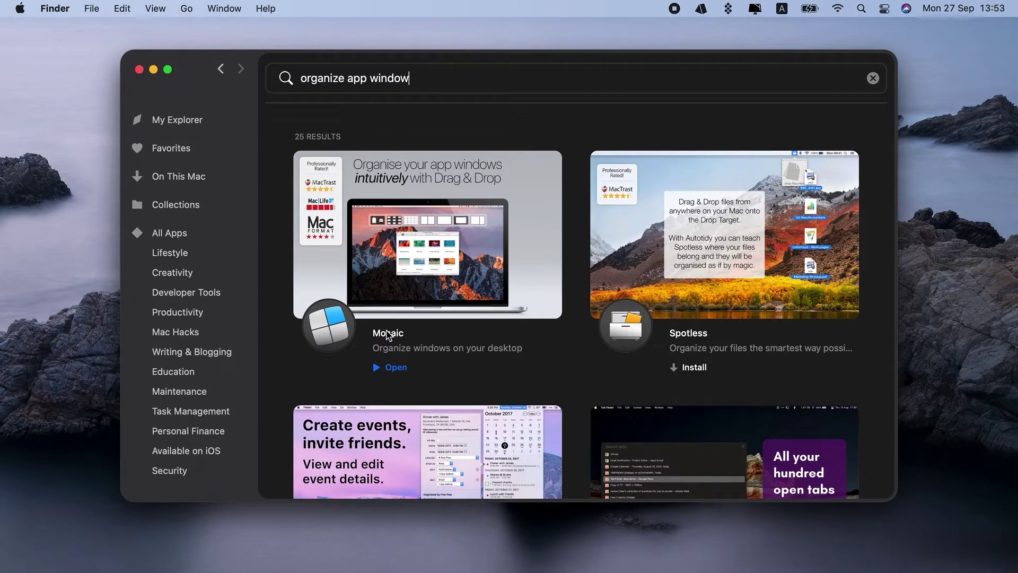
- Open Mosaic from the search results and drag windows to tile Notes and Maps
click(387, 334)
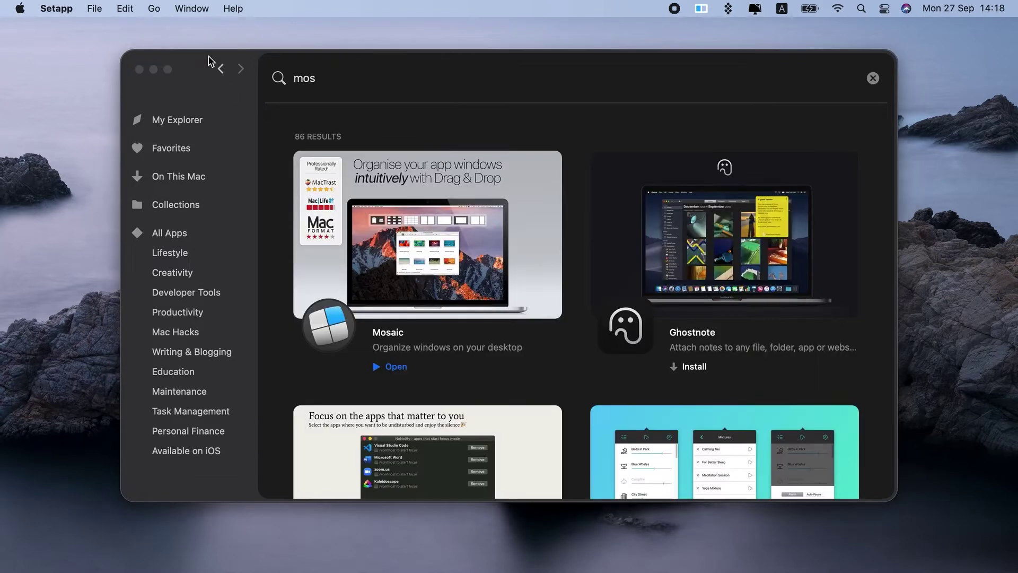
drag(208, 62, 395, 305)
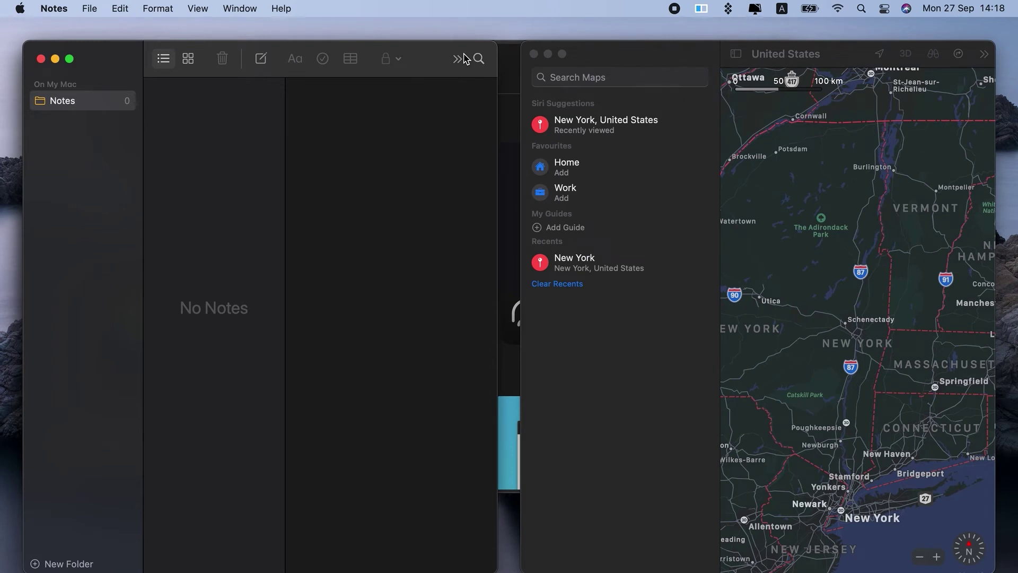
- Review Mosaic's Quick Layout preferences, then close the preferences window
click(702, 9)
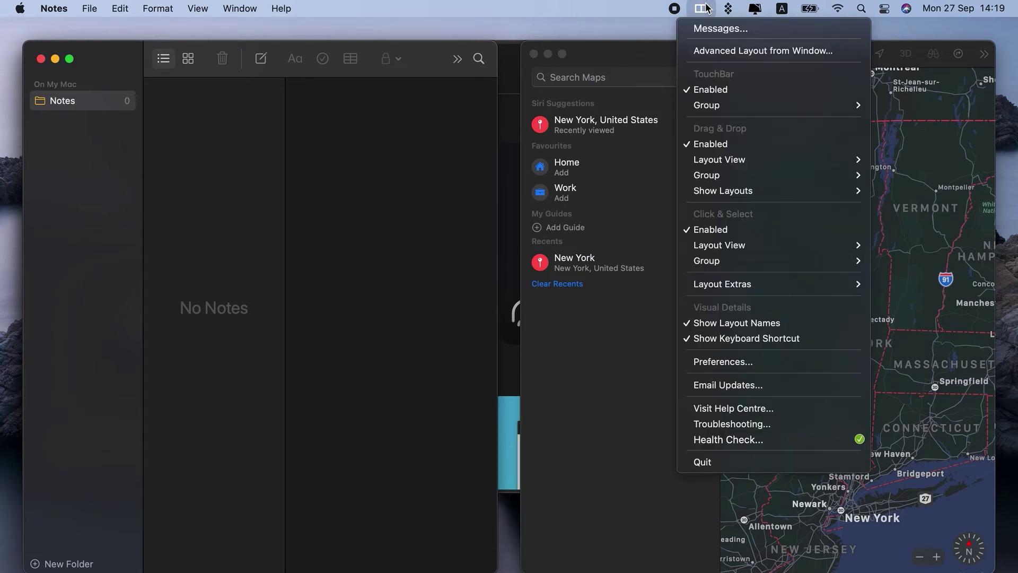
click(775, 363)
click(660, 166)
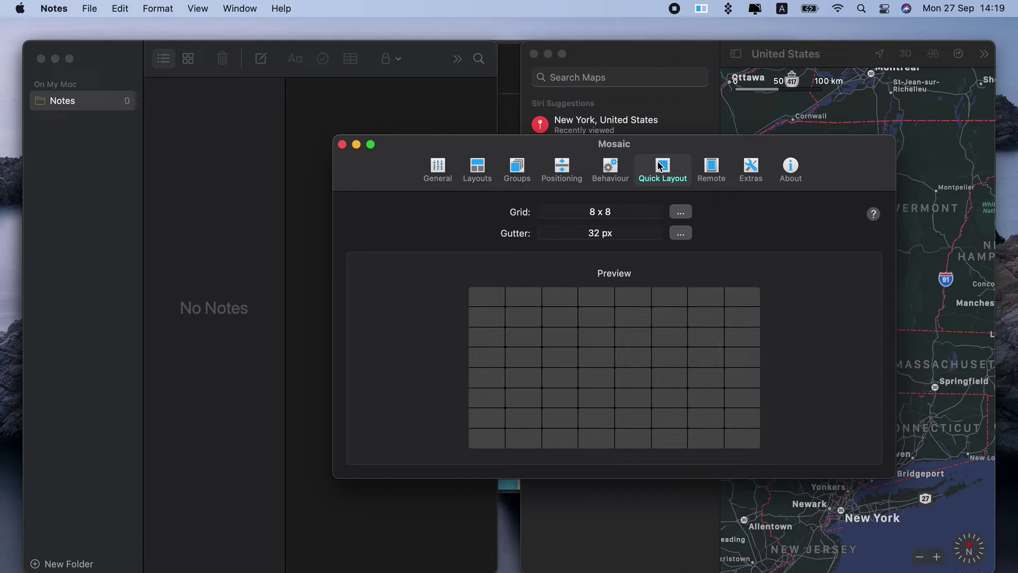
click(342, 144)
- Quit Mosaic and close the Maps and Notes windows
click(701, 10)
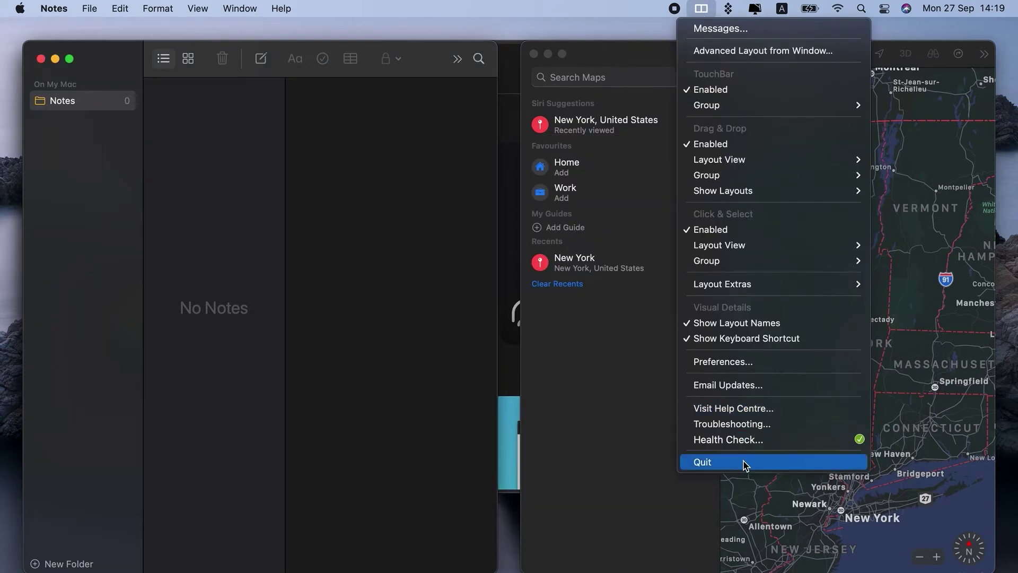
click(701, 462)
click(534, 54)
click(41, 59)
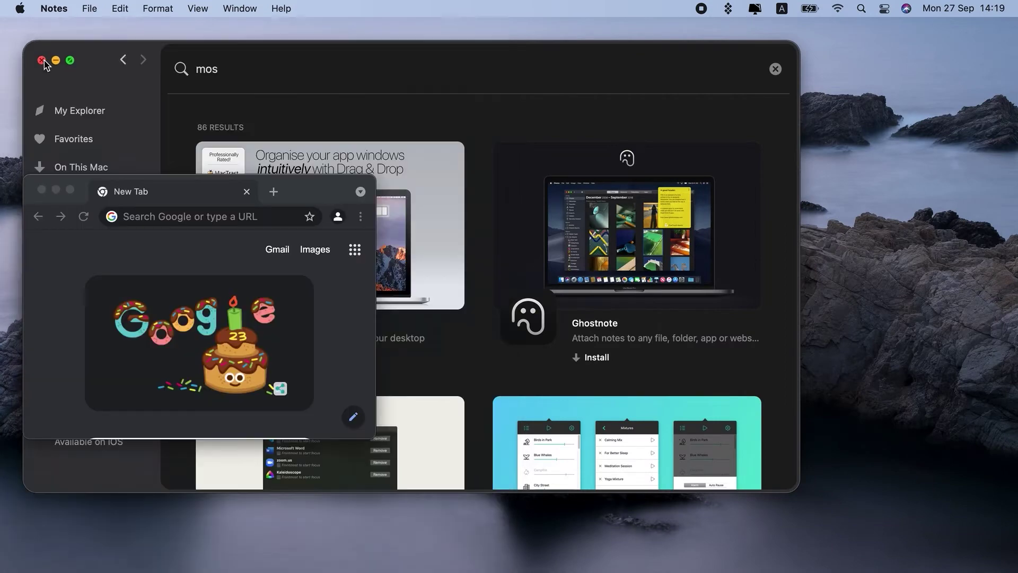
- Close the leftover window and search Setapp for 'controll windows'
click(41, 189)
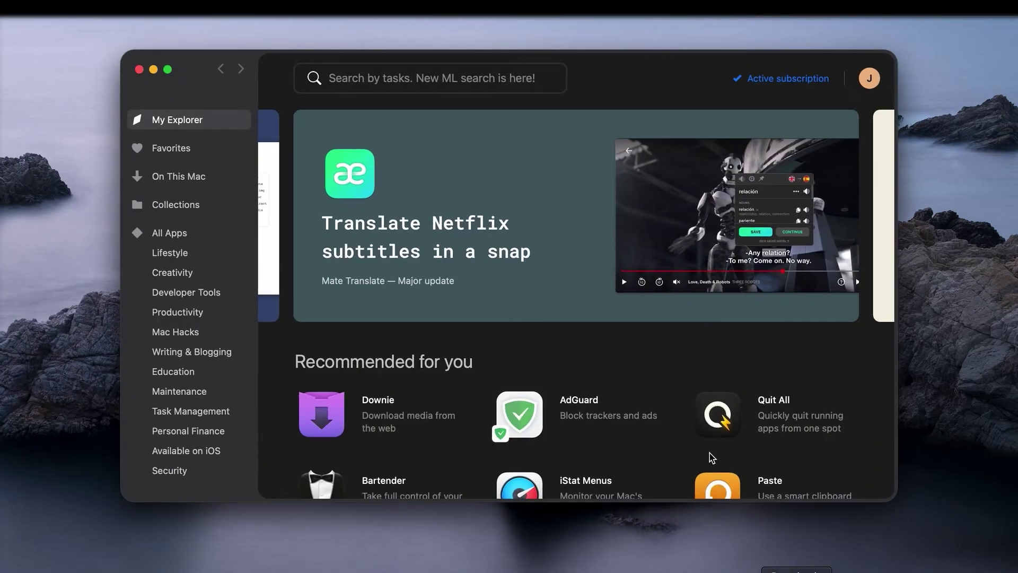
click(425, 75)
text(controll)
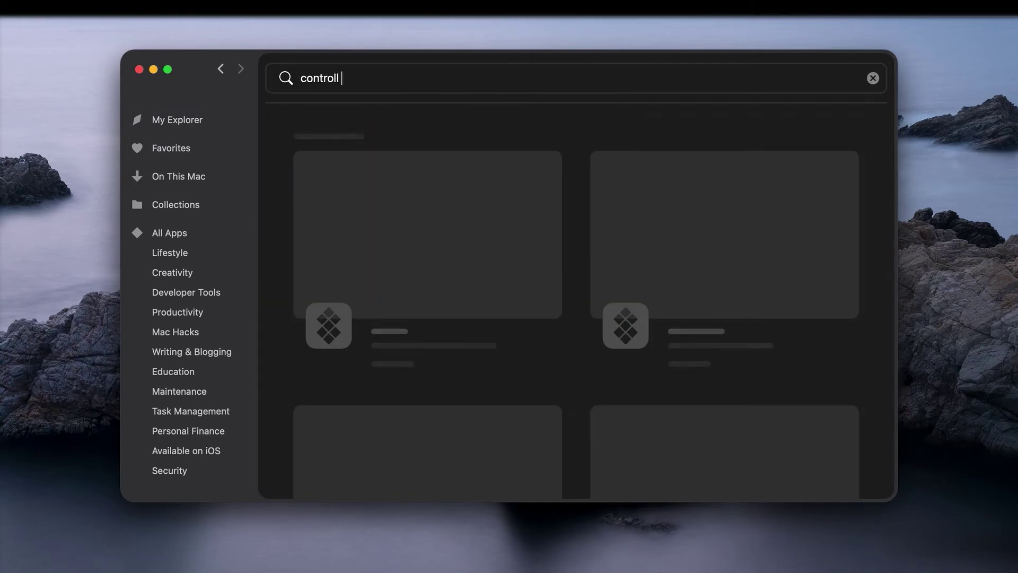
text( windows)
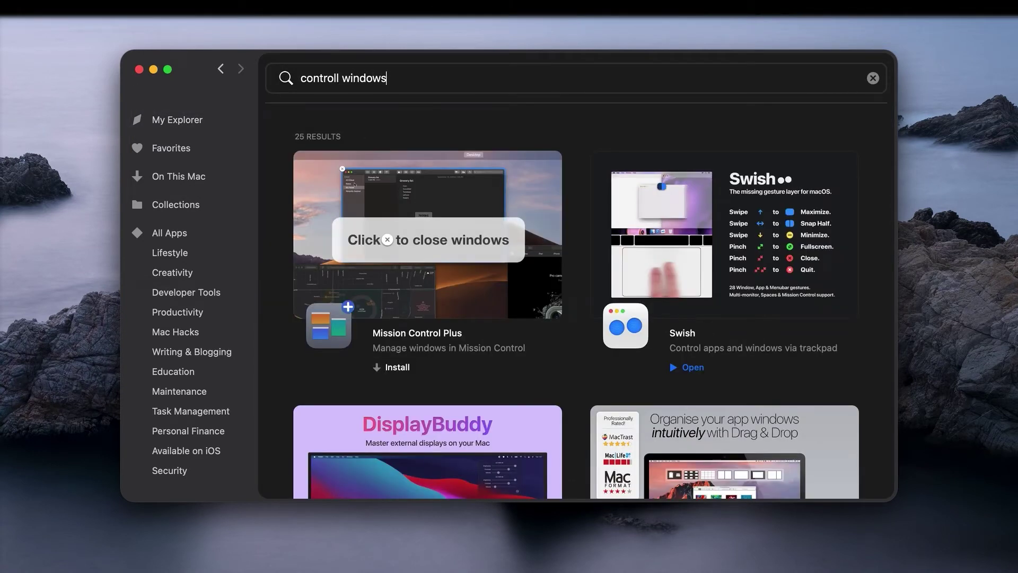
- Use Swish to tile HoudahSpot bottom-left and the Finder Downloads window bottom-right
click(680, 333)
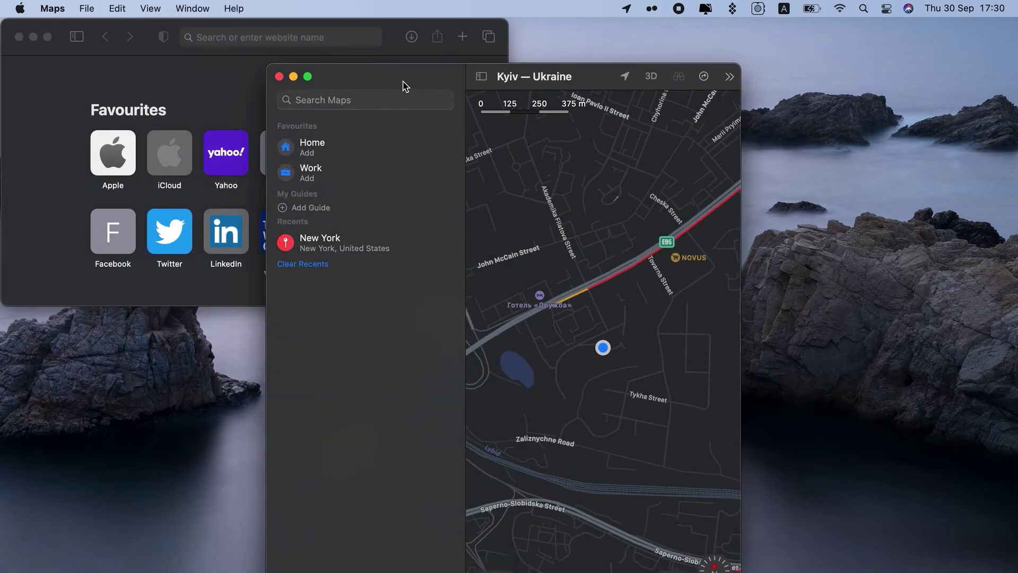
scroll(405, 86, right, 3)
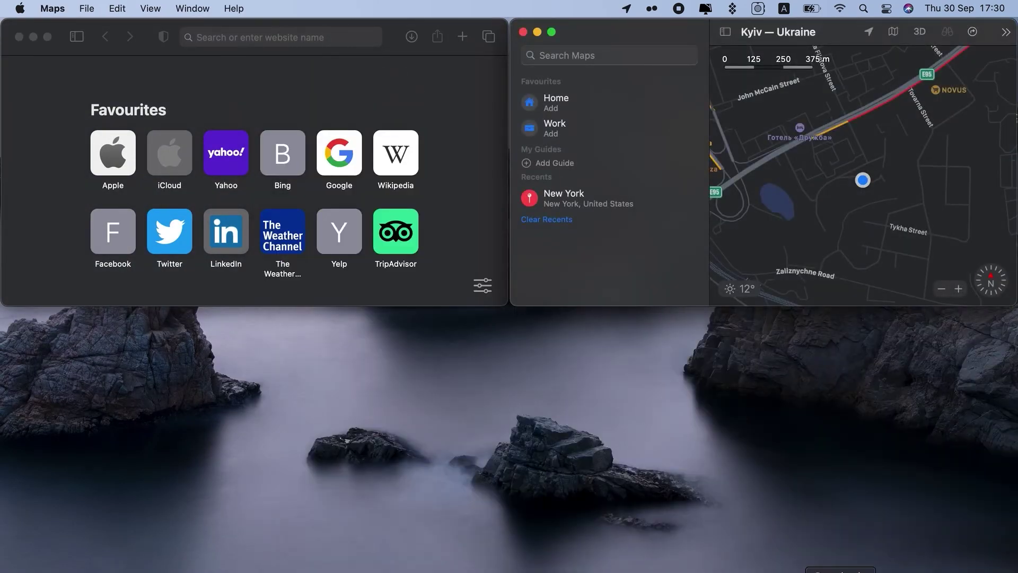
scroll(566, 87, down, 3)
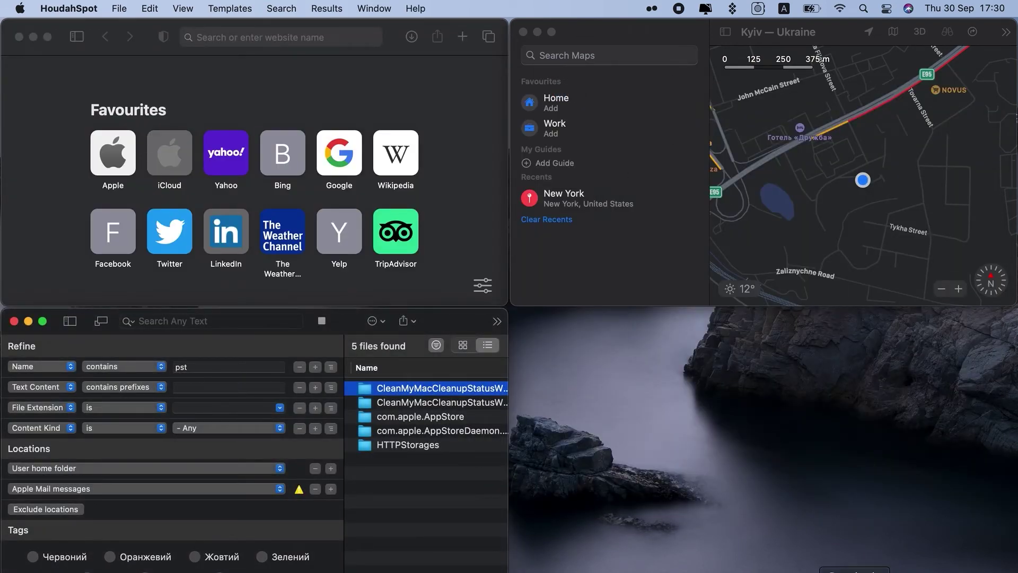
click(861, 549)
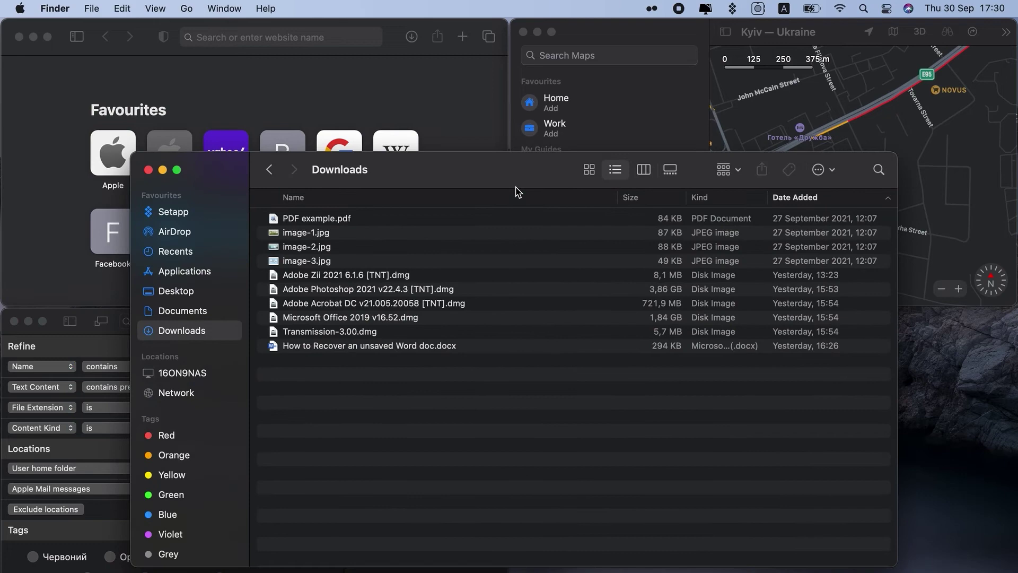
scroll(500, 177, down, 3)
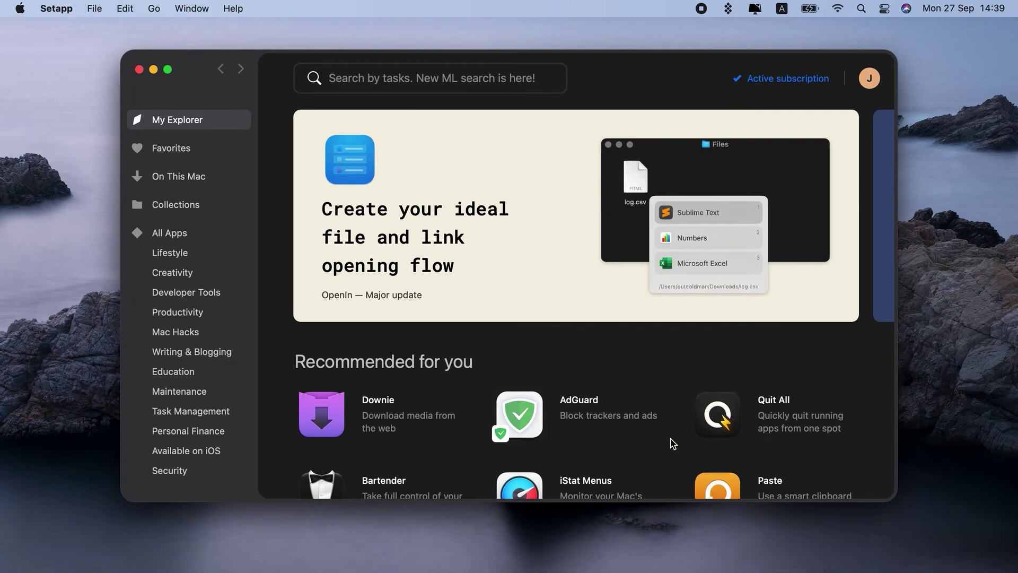
- Scroll the My Explorer feed past How-tos, Collections, Staff Picks and New arrivals to Recently updated
scroll(671, 443, down, 1)
scroll(672, 443, down, 2)
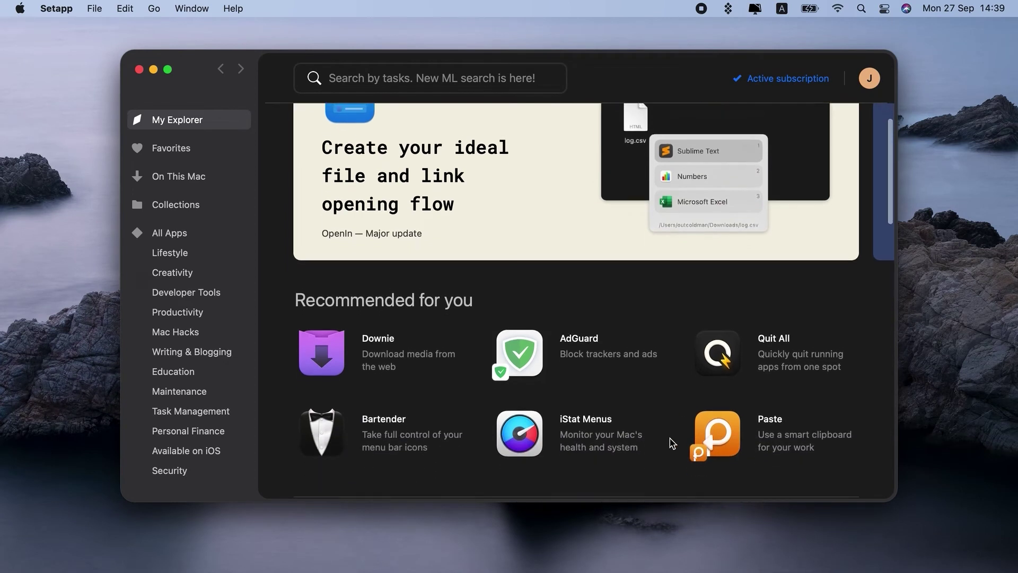
scroll(672, 443, down, 2)
scroll(672, 443, down, 1)
scroll(672, 443, down, 1)
scroll(672, 443, down, 2)
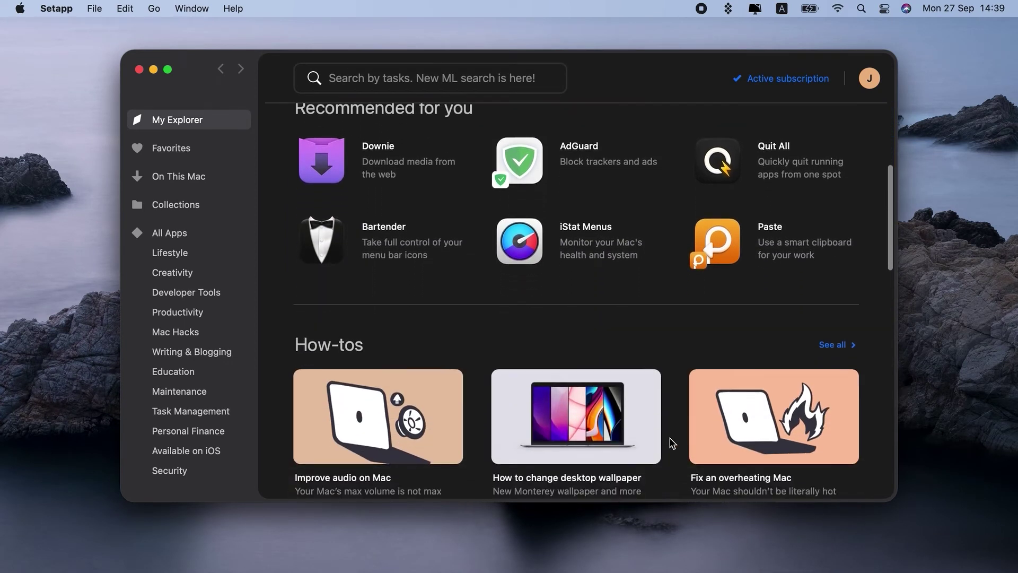
scroll(672, 443, down, 1)
scroll(672, 443, down, 1)
scroll(672, 443, down, 2)
scroll(672, 443, down, 1)
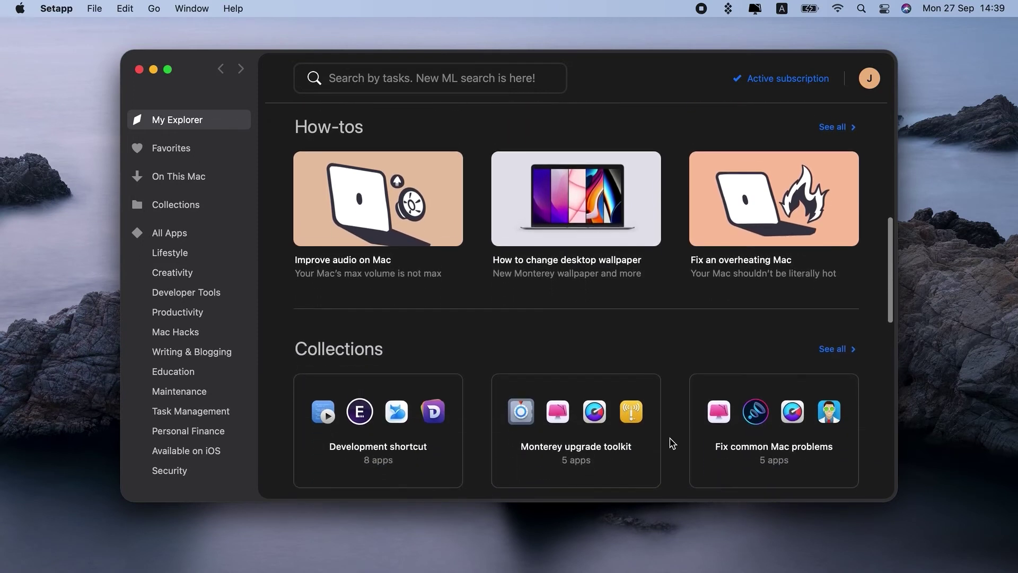
scroll(672, 443, down, 1)
scroll(672, 443, down, 2)
scroll(672, 443, down, 1)
scroll(672, 443, down, 1)
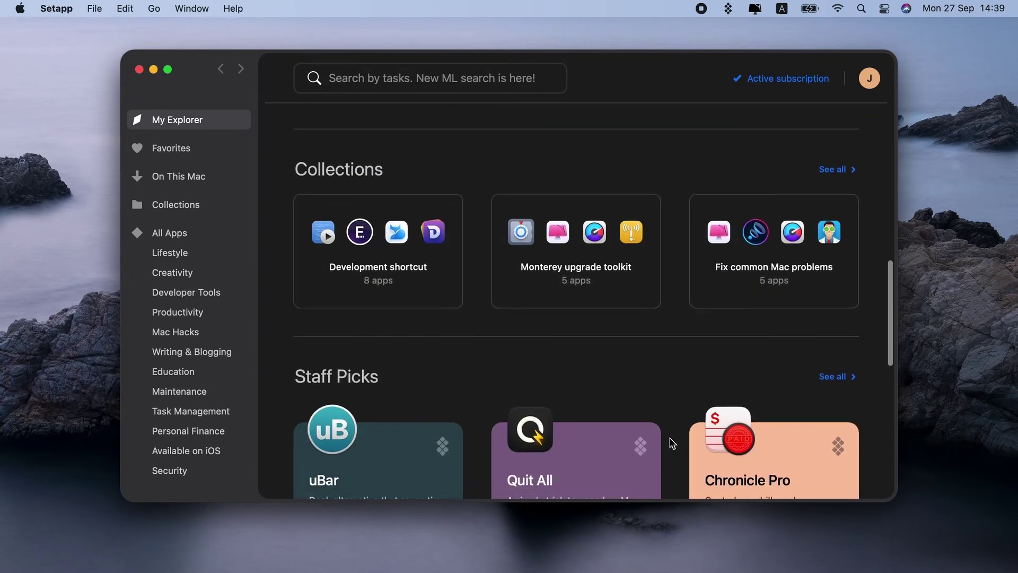
scroll(672, 444, down, 2)
scroll(672, 443, down, 1)
scroll(672, 444, down, 1)
scroll(671, 443, down, 2)
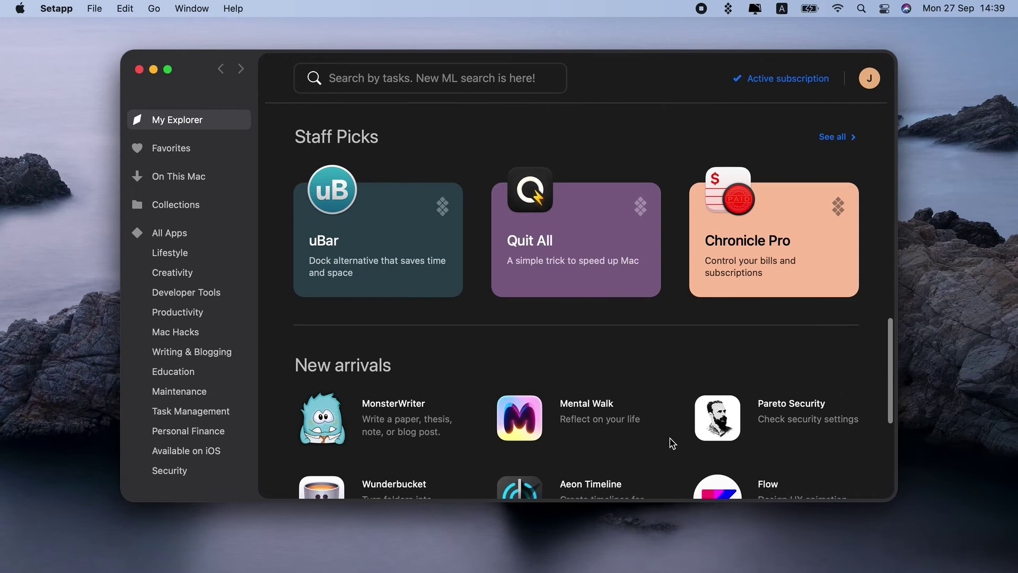
scroll(672, 443, down, 1)
scroll(671, 443, down, 1)
scroll(672, 443, down, 2)
scroll(672, 443, down, 1)
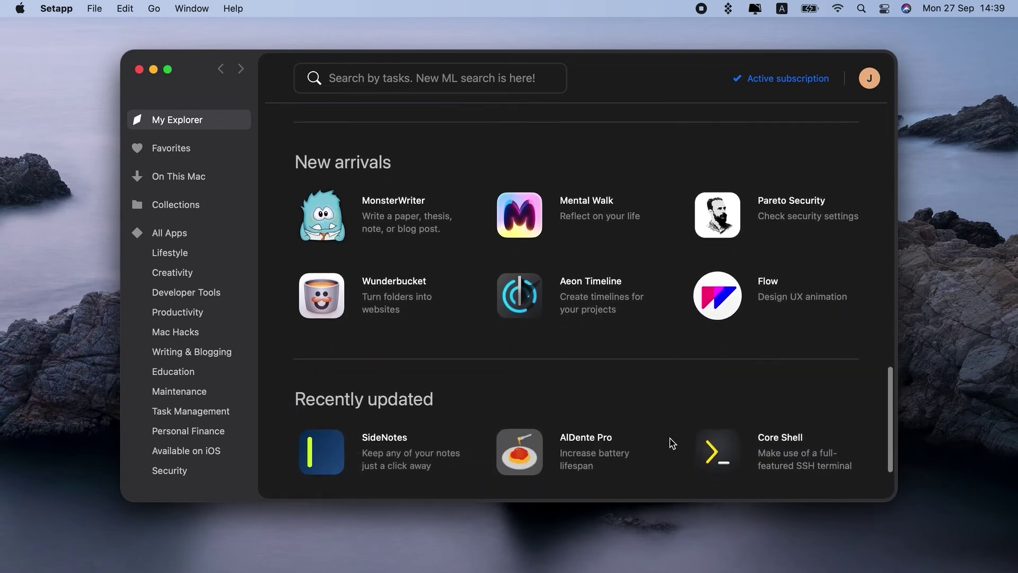
scroll(672, 443, down, 1)
scroll(672, 443, down, 1)
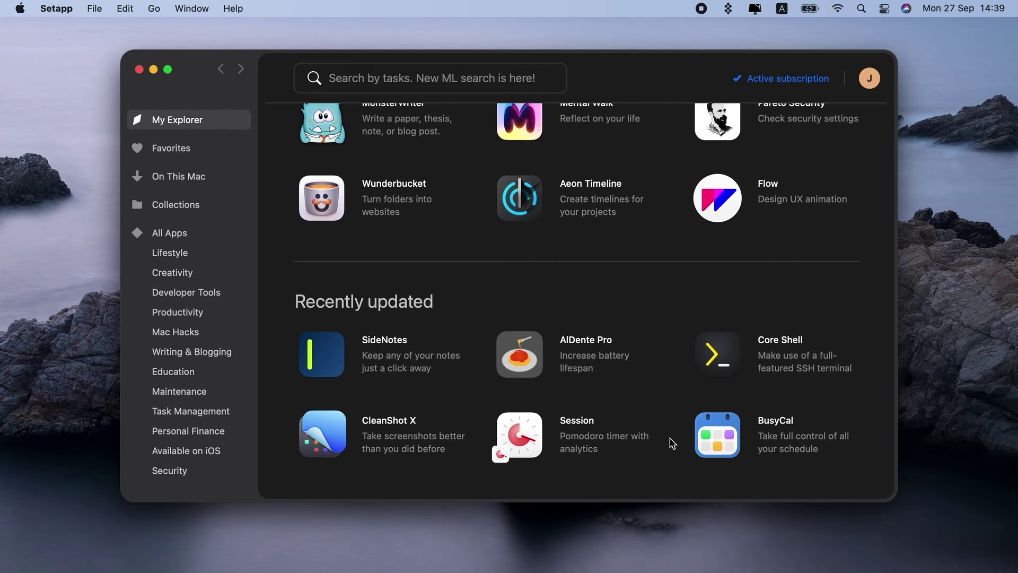
- Search Setapp for 'set up workspaces' and launch Workspaces from the results
click(397, 77)
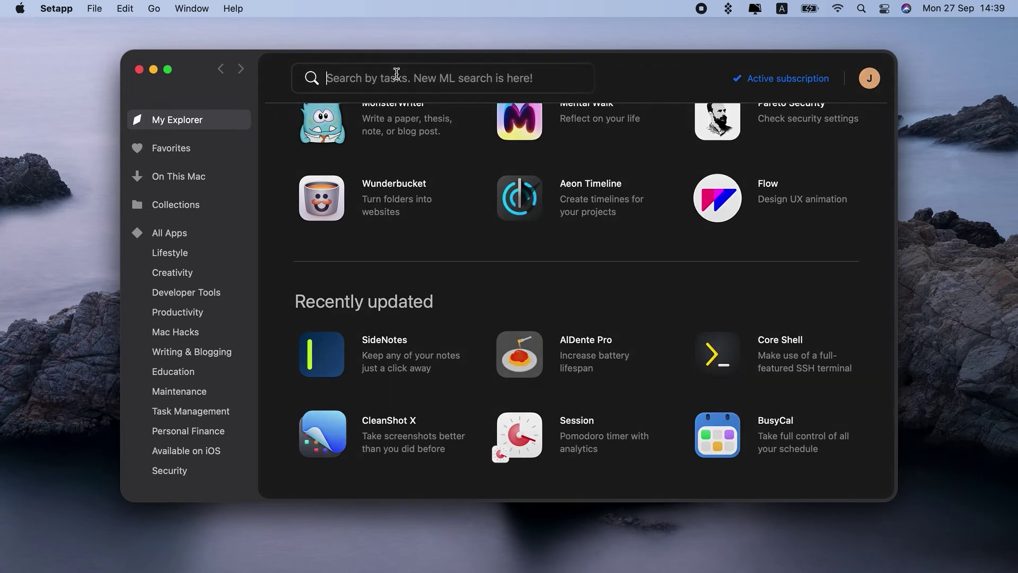
text(set up workspaces)
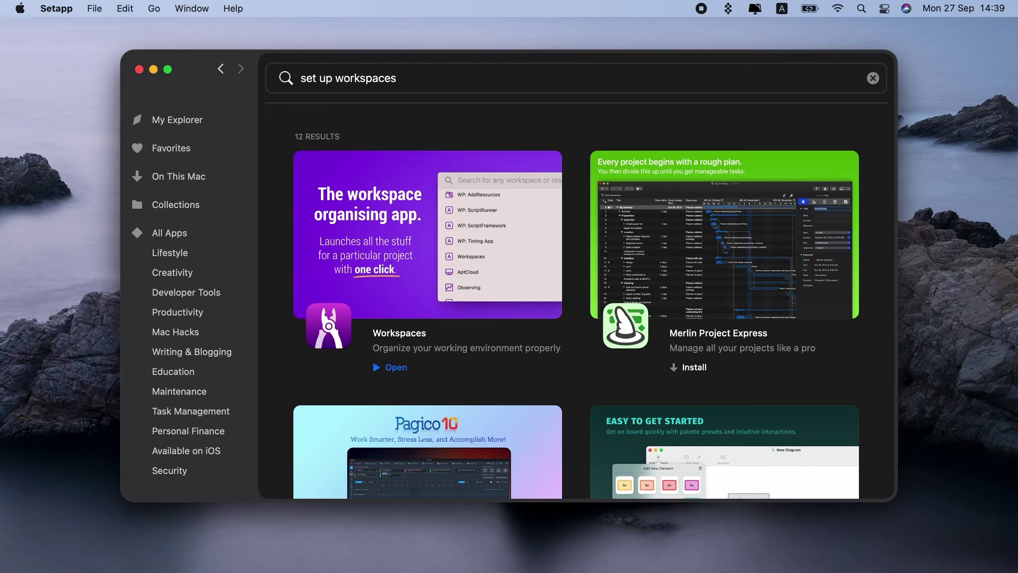
click(395, 333)
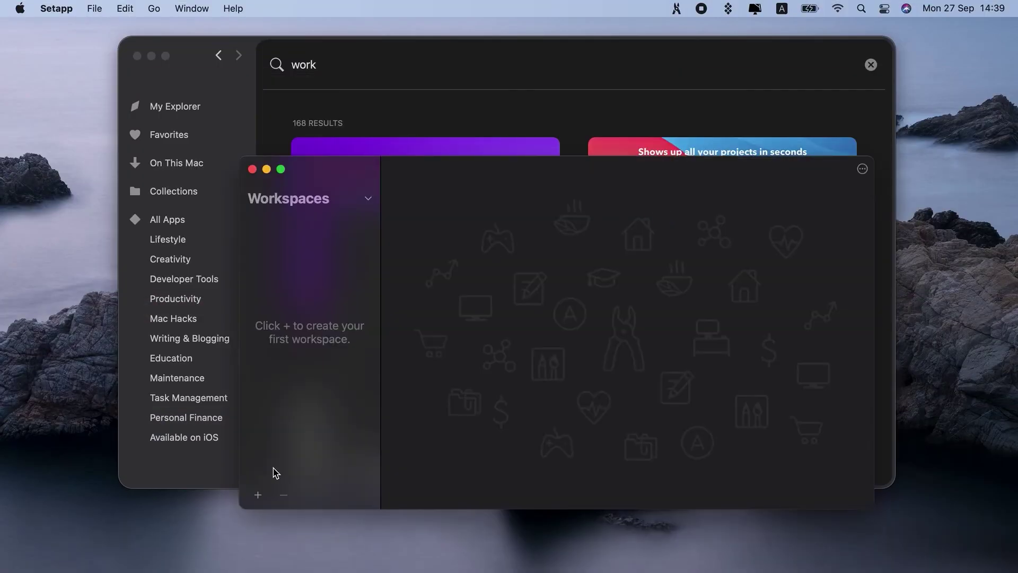
- Add a new workspace and rename it from 'New Workspace' to 'My Workspace'
click(258, 496)
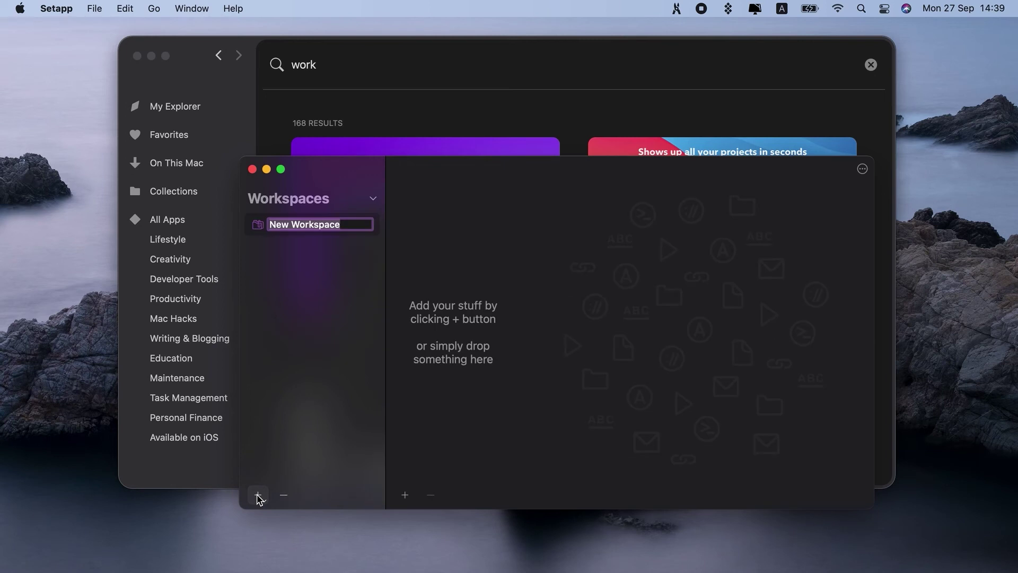
click(334, 224)
key(Left)
key(Left)
key(Left)
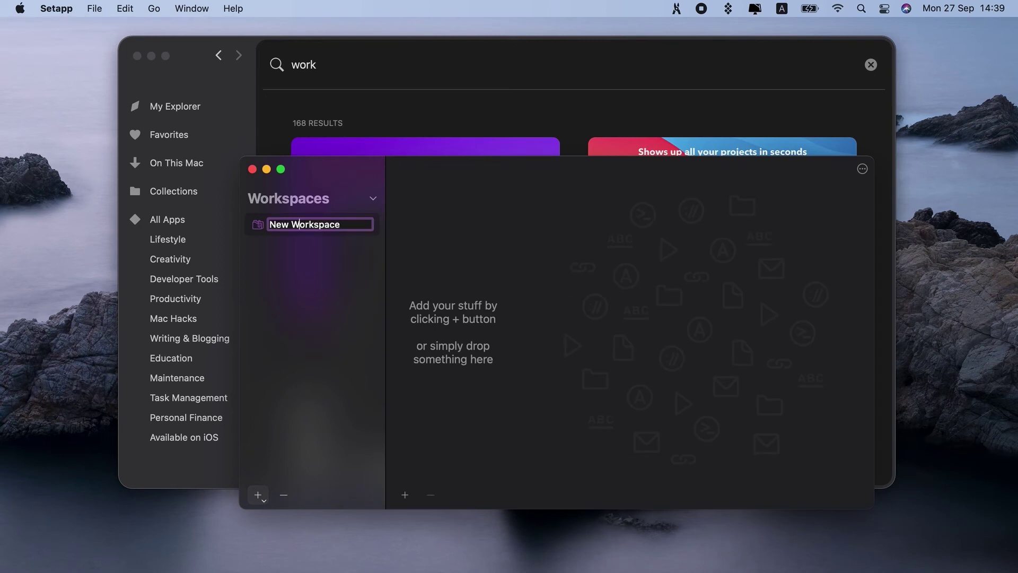
key(Left)
key(Left)
key(BackSpace)
key(BackSpace)
key(BackSpace)
text(My)
key(Return)
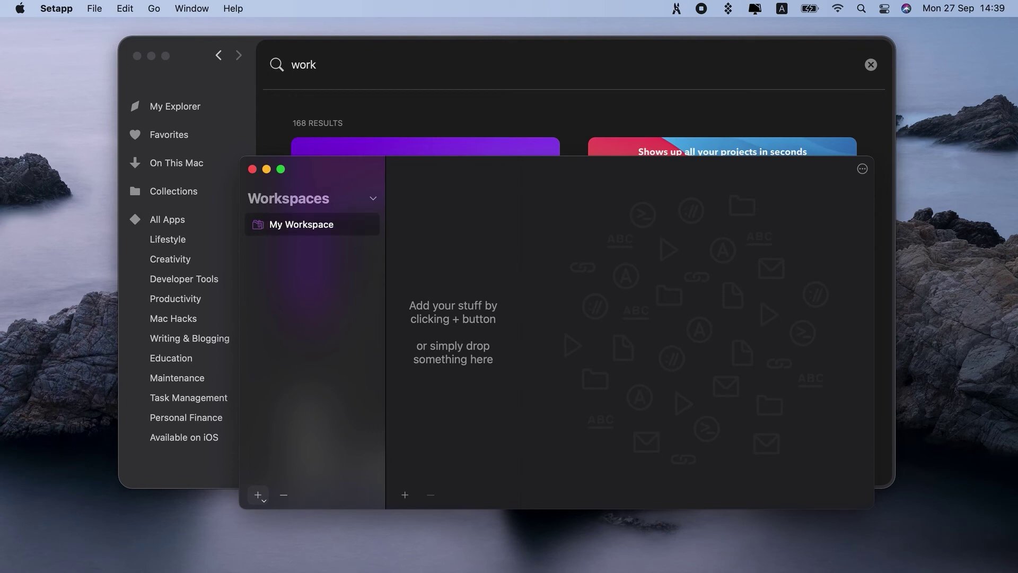
- Add a folder item named 'Work' to My Workspace
click(406, 495)
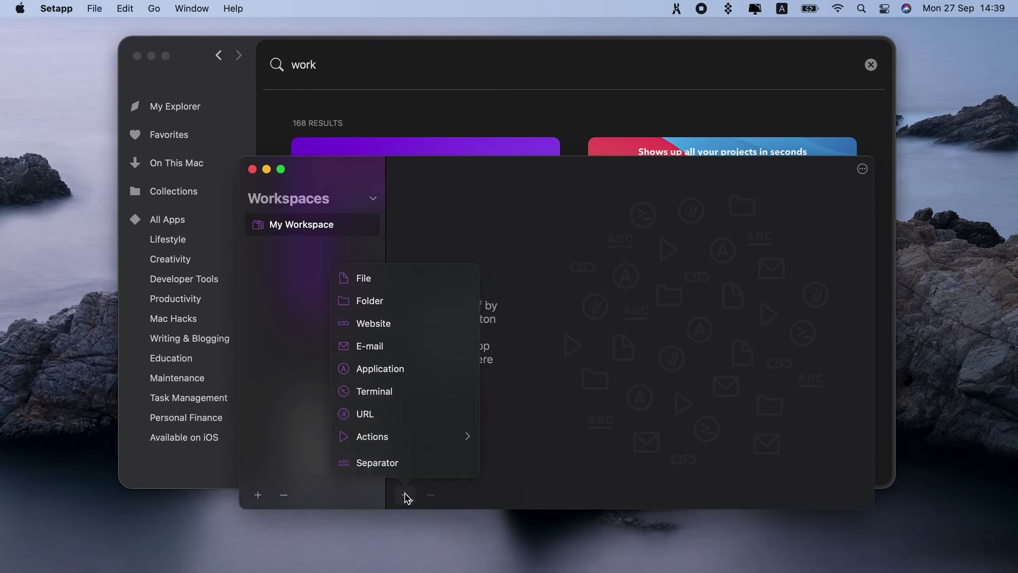
click(371, 303)
text(Work)
key(Return)
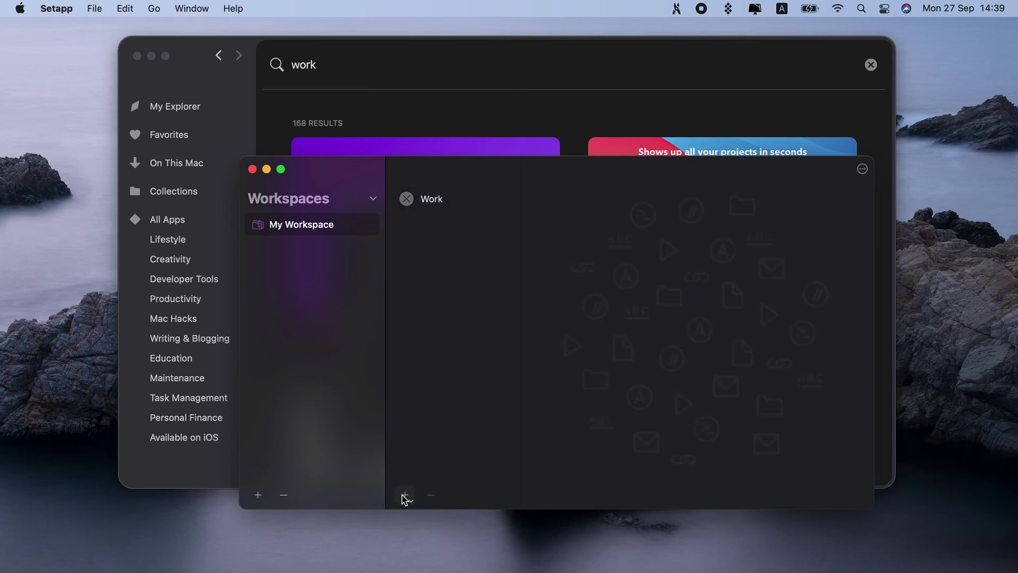
- Add CleanMyMac X as an application item
click(405, 495)
click(381, 369)
click(694, 302)
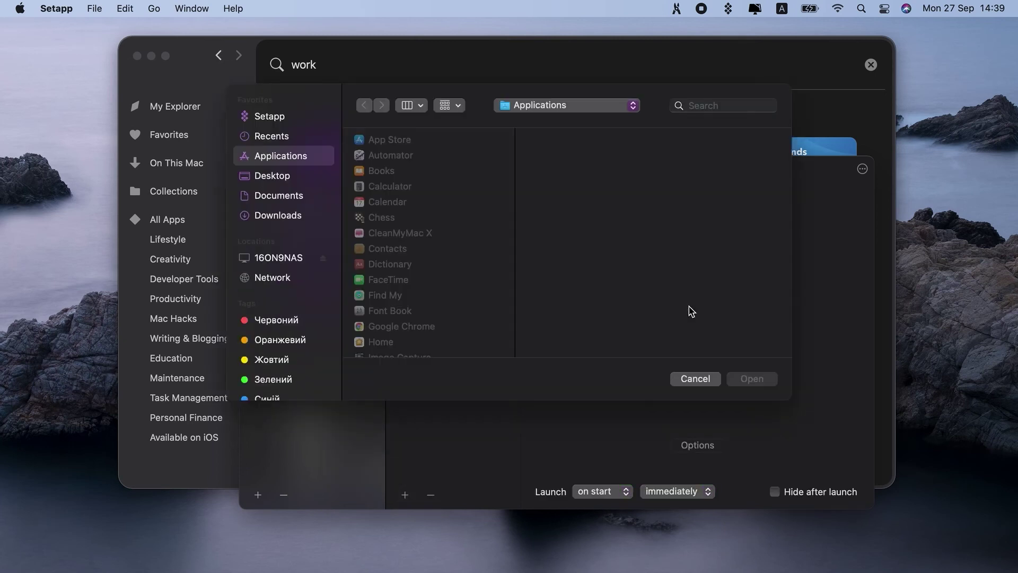
double_click(396, 236)
click(409, 479)
- Add Messages as a second application item
click(395, 368)
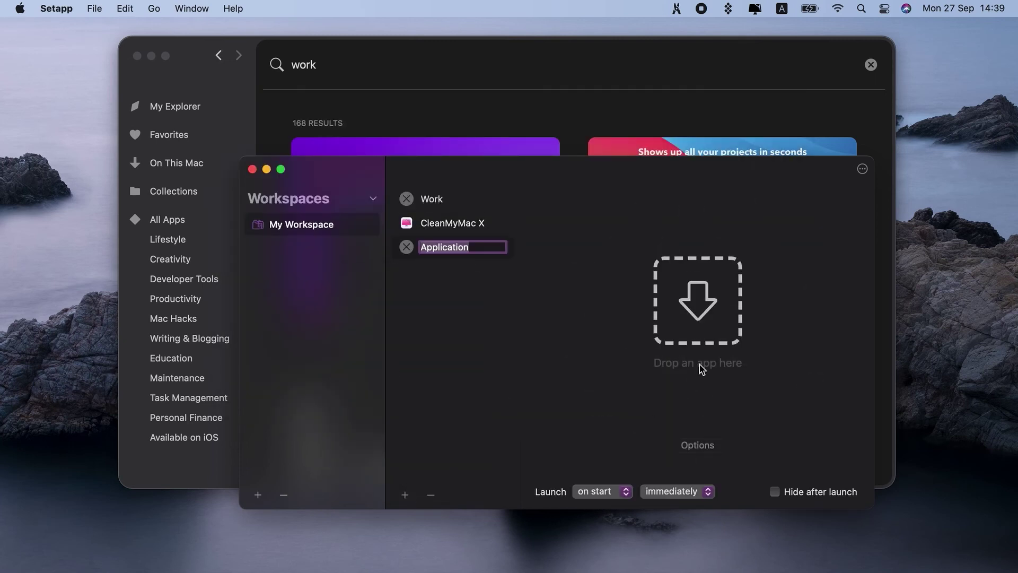
click(699, 293)
scroll(443, 303, down, 5)
click(422, 275)
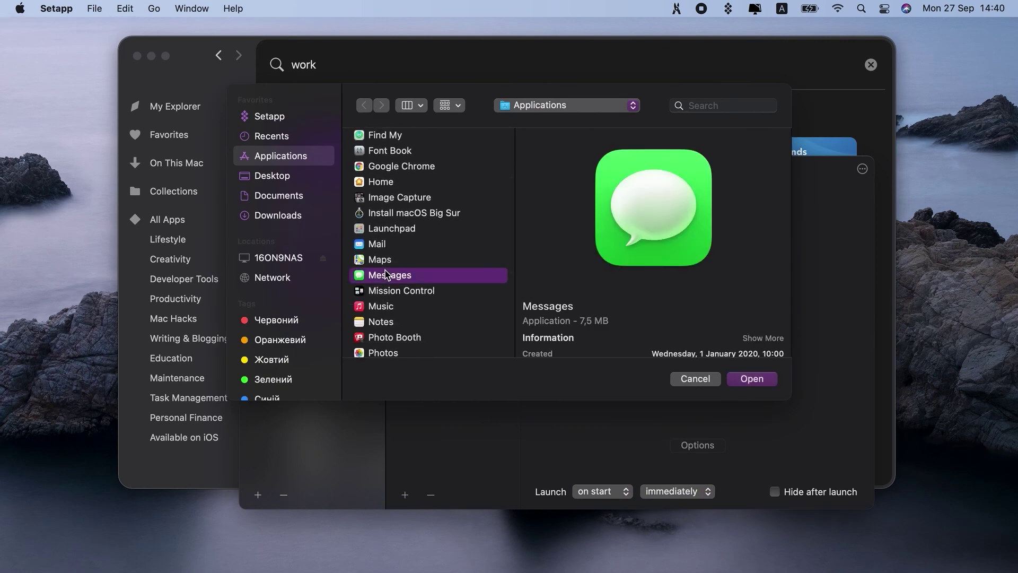
click(752, 378)
click(405, 494)
- Close the workspace editor, quit Workspaces from its launcher menu, and close the Setapp window
click(253, 169)
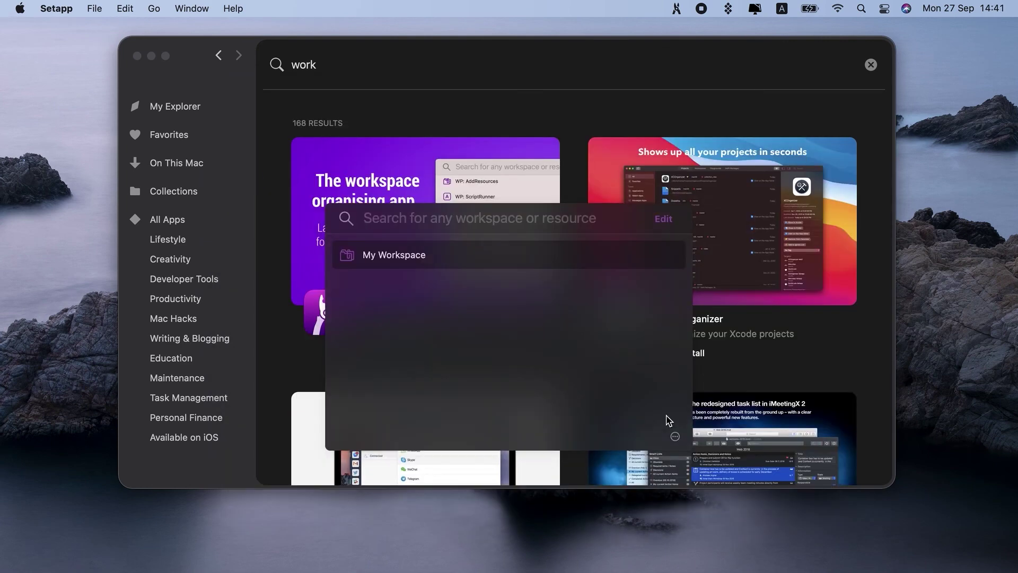
click(675, 437)
click(711, 527)
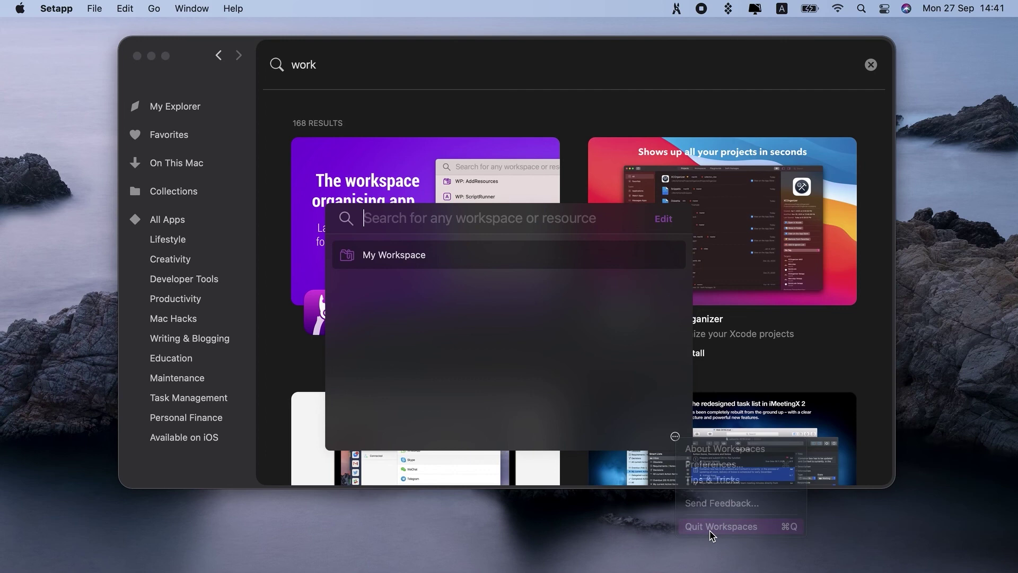
click(137, 55)
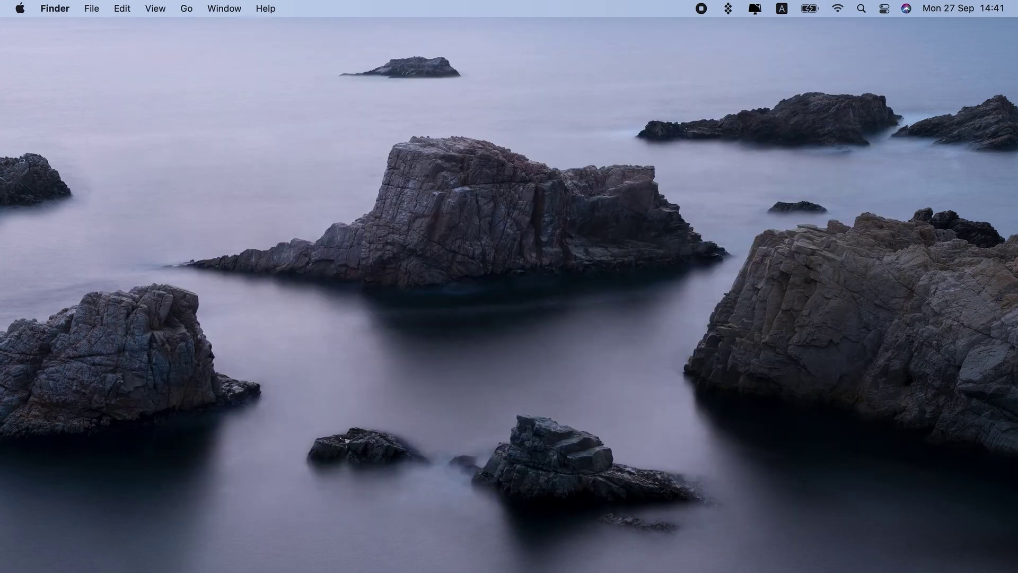